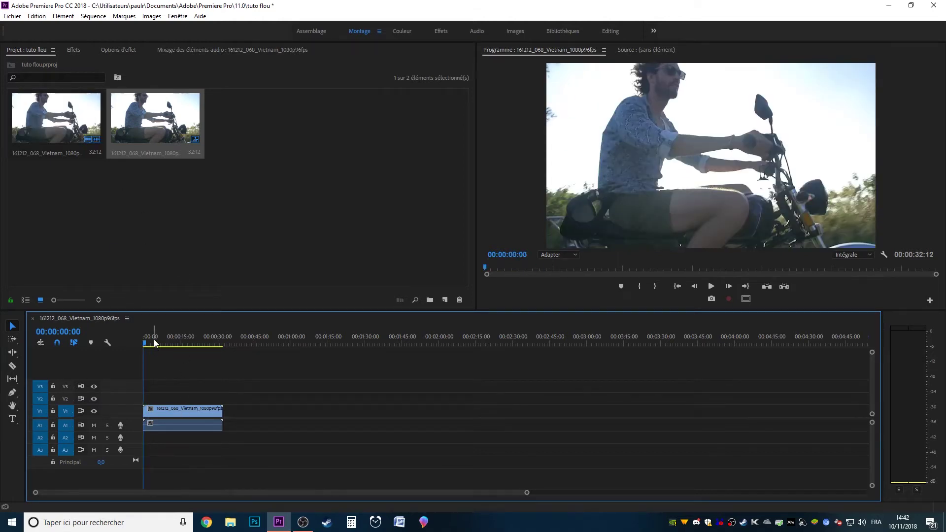
# Step: Find the Flou gaussien video effect and apply it to the motorcycle clip on track V1
pyautogui.click(78, 51)
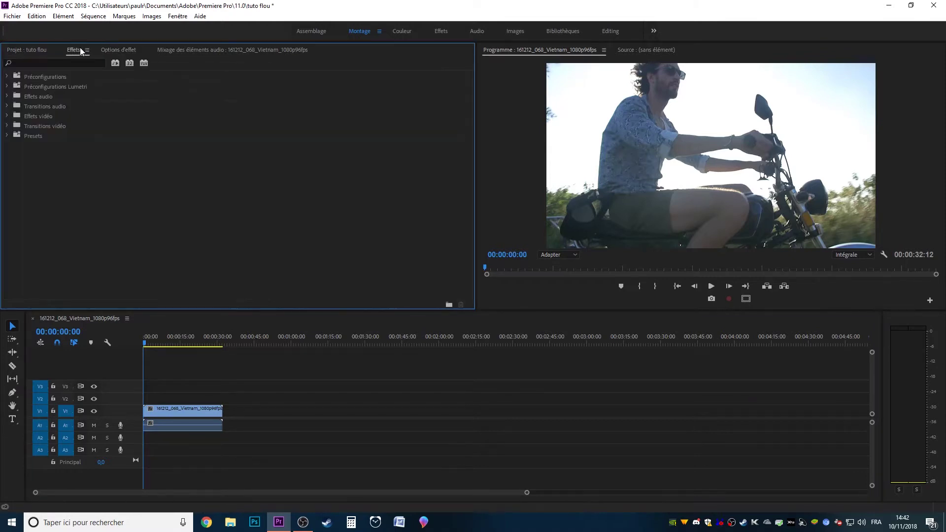
pyautogui.click(36, 61)
pyautogui.write('flou gaussien')
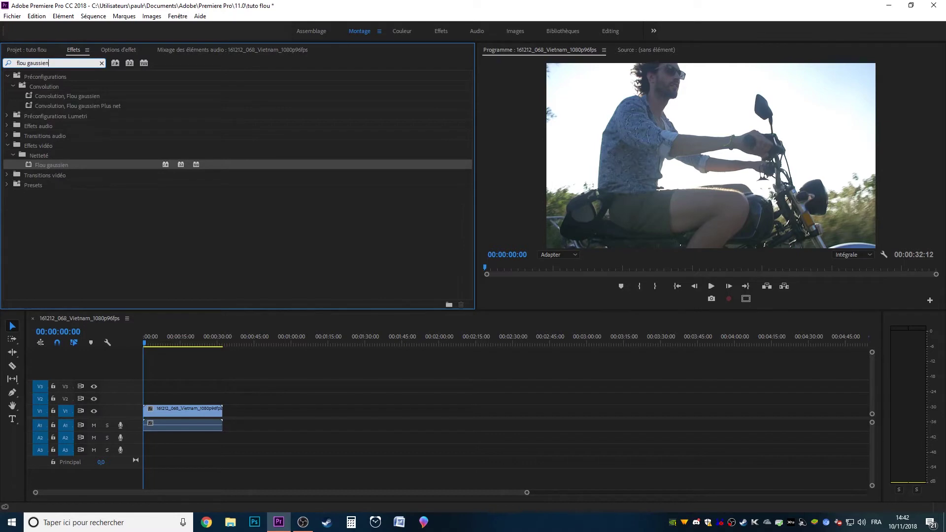
pyautogui.click(31, 144)
pyautogui.click(36, 154)
pyautogui.click(42, 165)
pyautogui.moveTo(43, 164); pyautogui.dragTo(177, 414)
pyautogui.moveTo(159, 341); pyautogui.dragTo(42, 275)
# Step: Set the Flou amount of the clip's Flou gaussien effect to 70
pyautogui.click(109, 50)
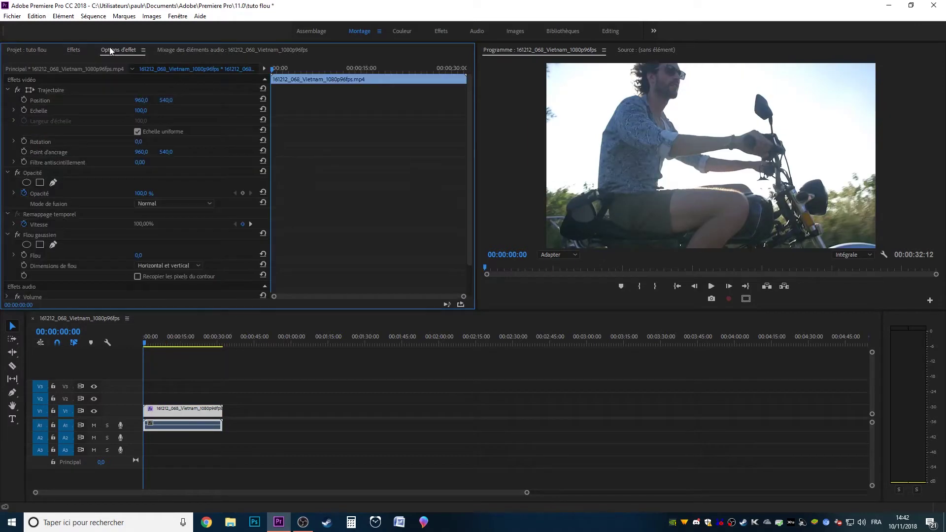
pyautogui.click(179, 412)
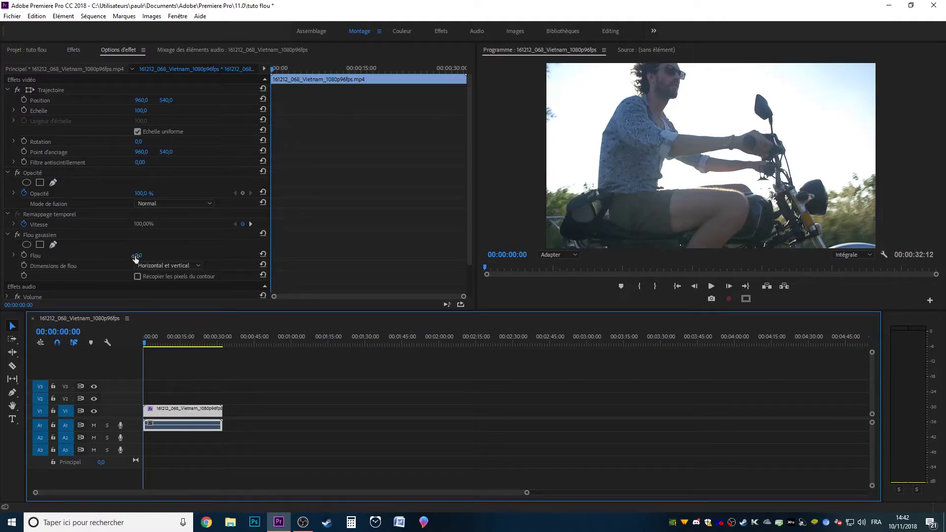
pyautogui.moveTo(139, 255); pyautogui.dragTo(169, 255)
pyautogui.click(147, 255)
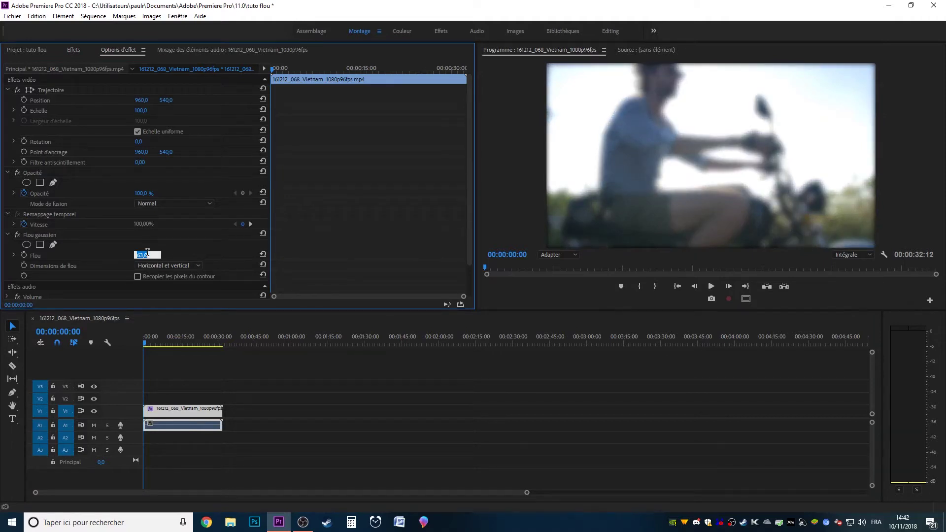
pyautogui.write('70')
pyautogui.press('Return')
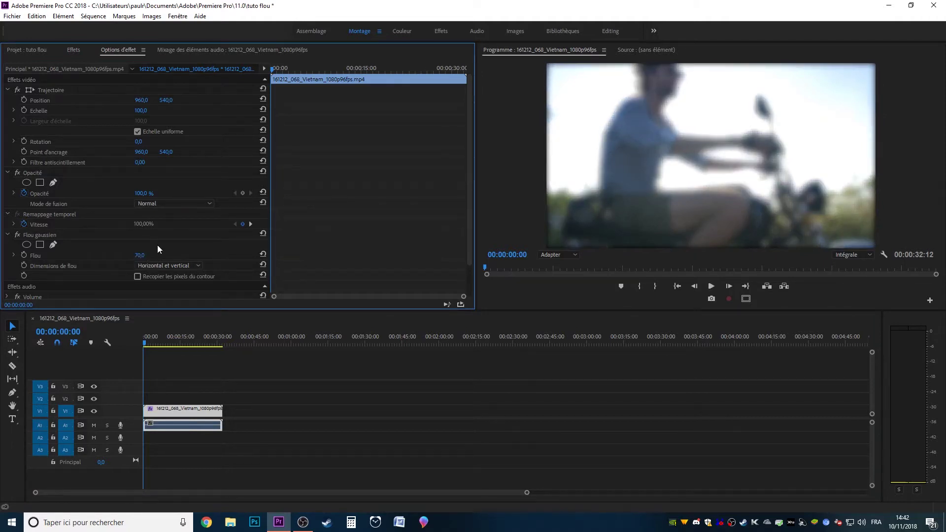
# Step: Restore the clip's Echelle to 100 after a trial change and enable Recopier les pixels du contour for the Flou gaussien effect
pyautogui.click(137, 276)
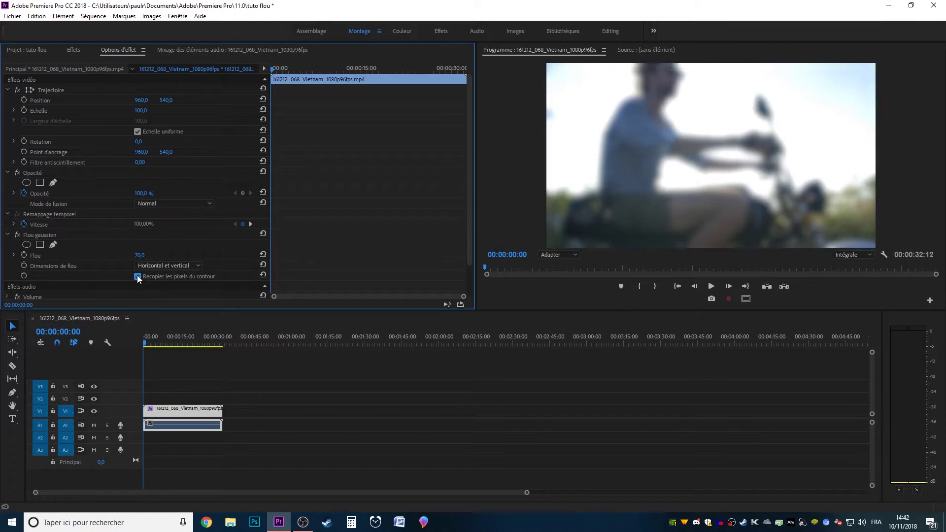
pyautogui.click(138, 277)
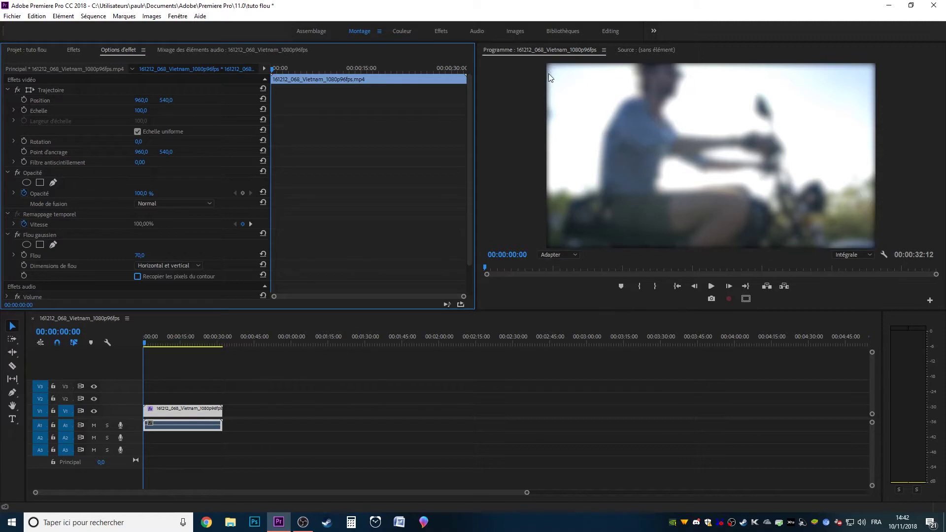
pyautogui.moveTo(141, 110); pyautogui.dragTo(138, 111)
pyautogui.click(140, 110)
pyautogui.write('100')
pyautogui.press('Return')
pyautogui.click(139, 276)
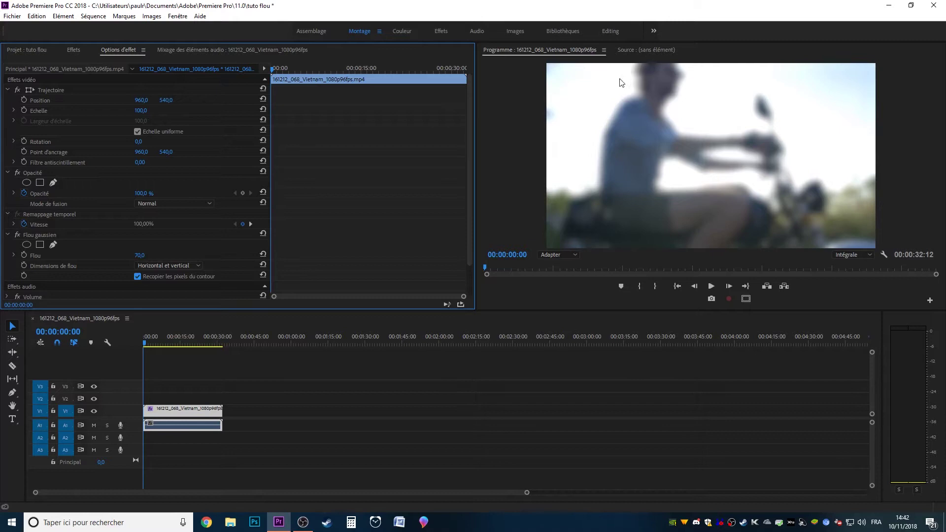
# Step: Try an elliptical mask on the Flou gaussien effect, toggling its inversion and moving it onto the rider's torso, and delete it
pyautogui.click(27, 245)
pyautogui.moveTo(726, 163)
pyautogui.mouseDown()
pyautogui.moveTo(649, 132)
pyautogui.moveTo(731, 154)
pyautogui.mouseUp()
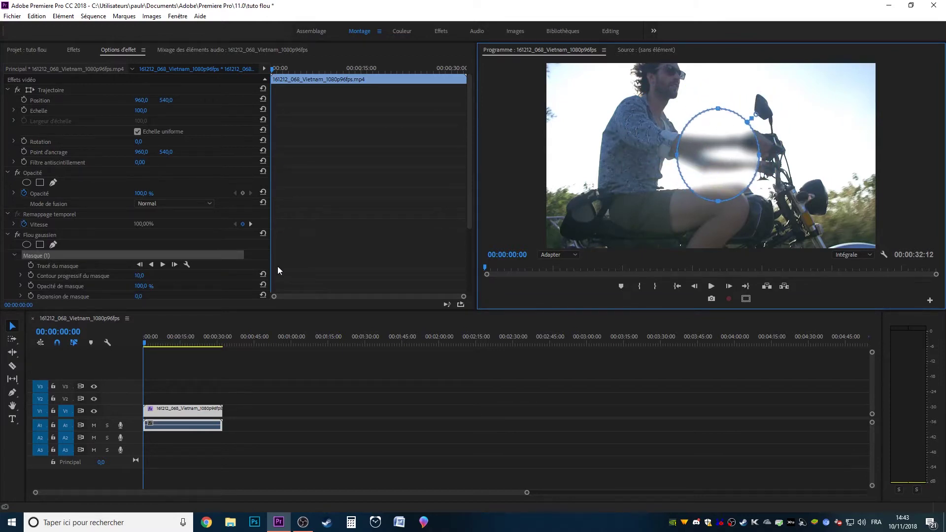
pyautogui.scroll(-4, 211, 281)
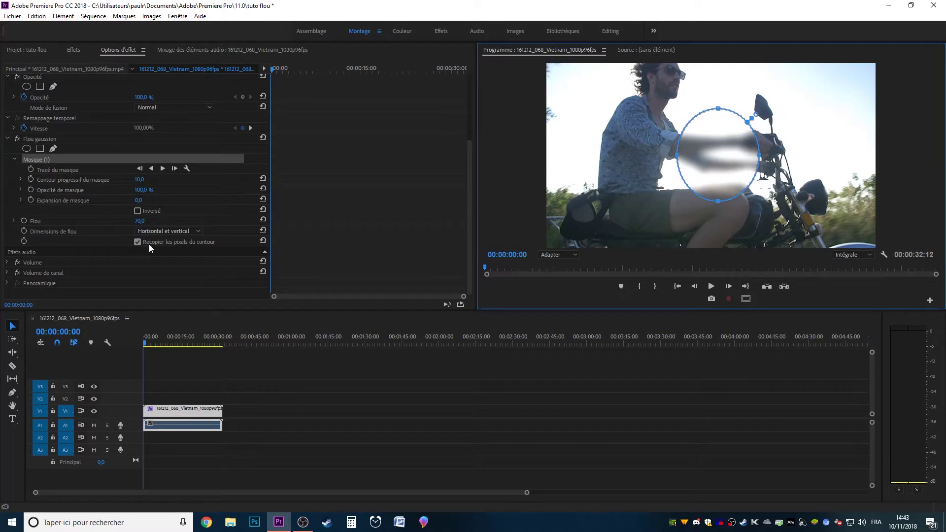
pyautogui.click(137, 211)
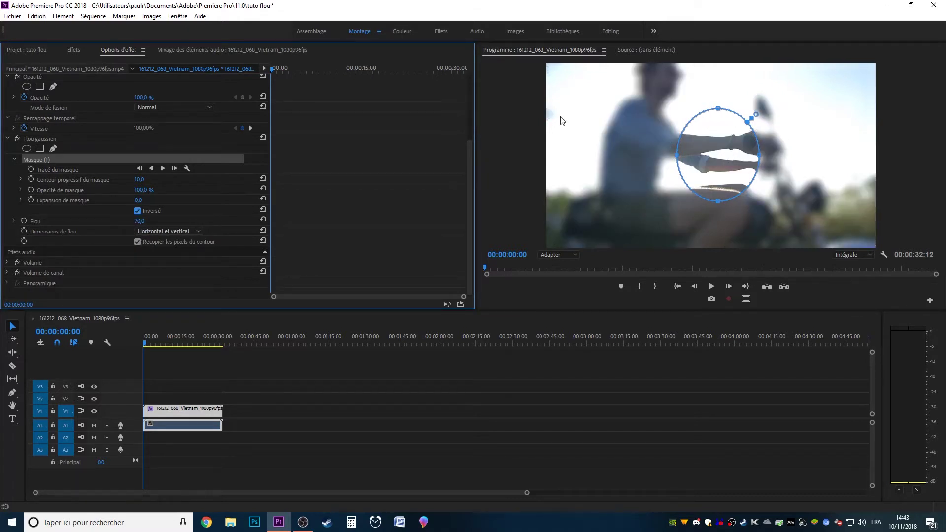
pyautogui.click(138, 211)
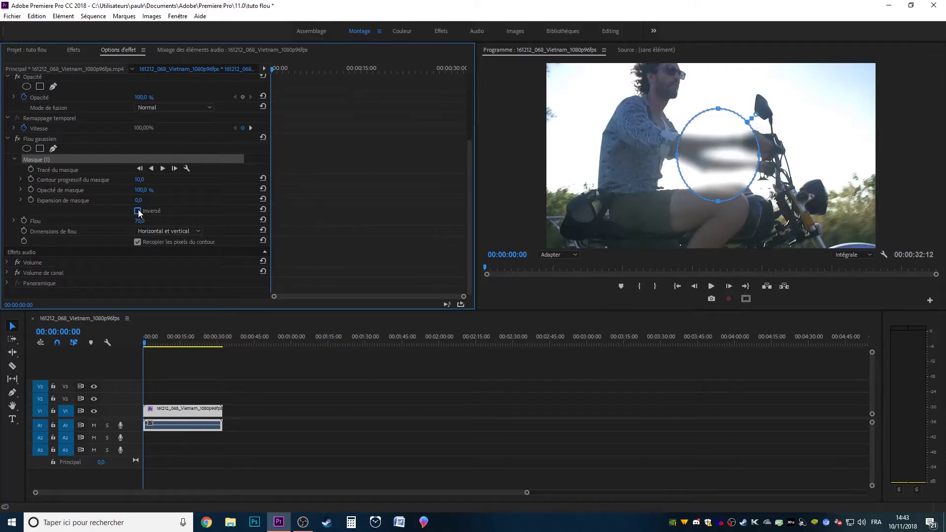
pyautogui.moveTo(722, 154); pyautogui.dragTo(616, 131)
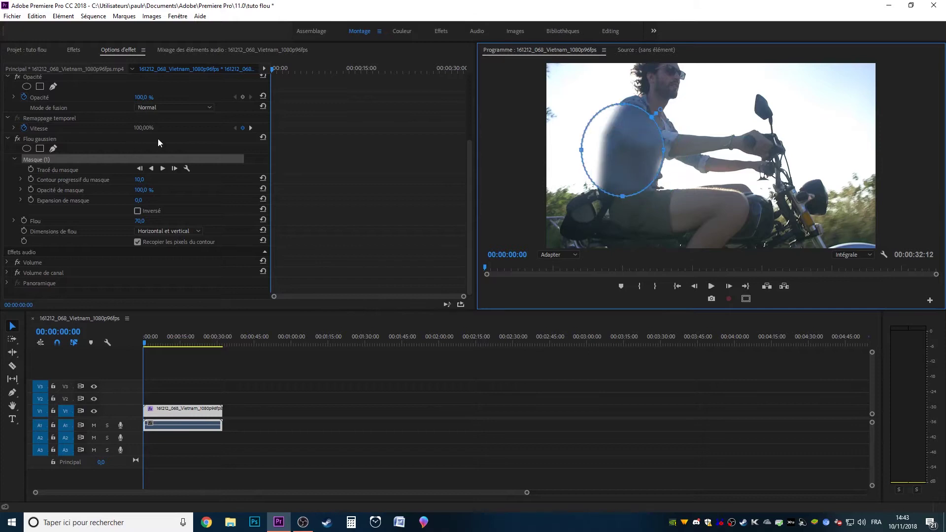
pyautogui.press('Delete')
# Step: Try a four-point rectangular mask on the blur, reshape its corners over the rider's upper body, and delete it
pyautogui.click(40, 149)
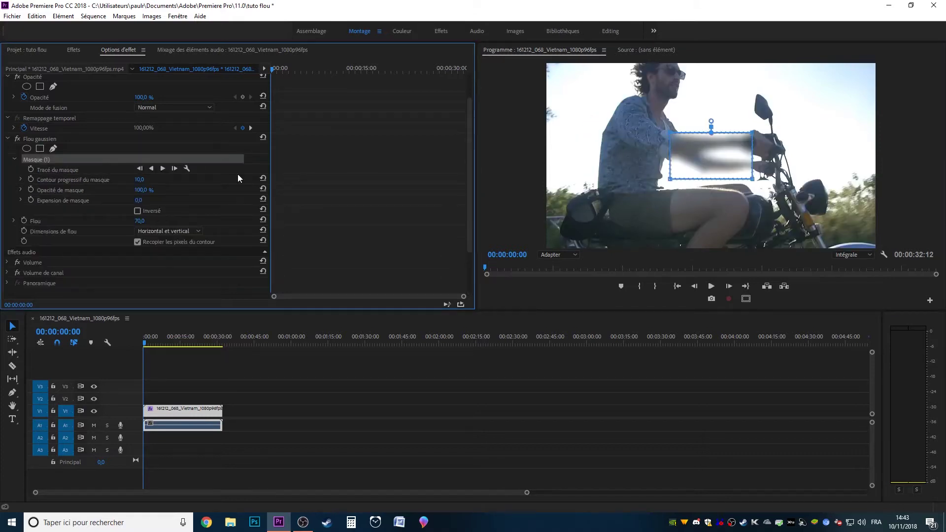
pyautogui.moveTo(709, 146); pyautogui.dragTo(555, 112)
pyautogui.moveTo(695, 144); pyautogui.dragTo(727, 165)
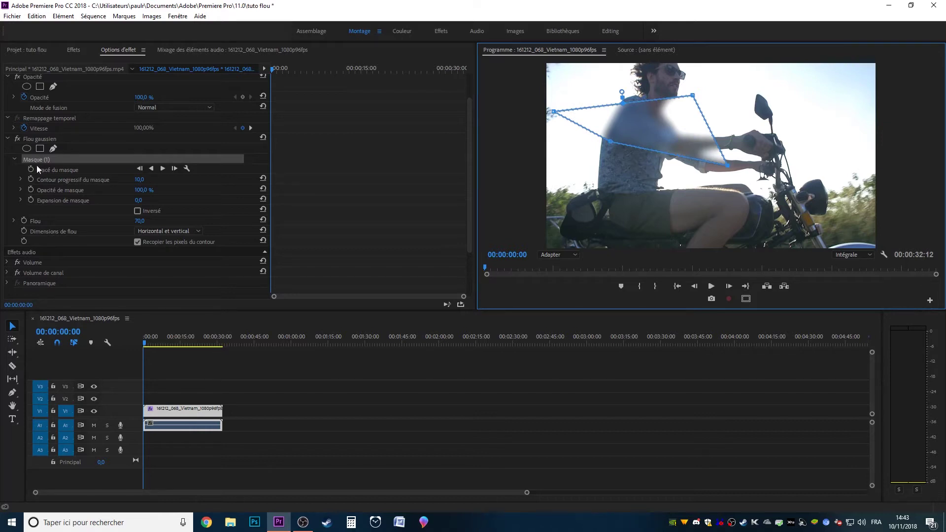
pyautogui.press('Delete')
# Step: Try drawing free-form pen masks for the blur around the rider's torso and arms, and delete them
pyautogui.click(53, 148)
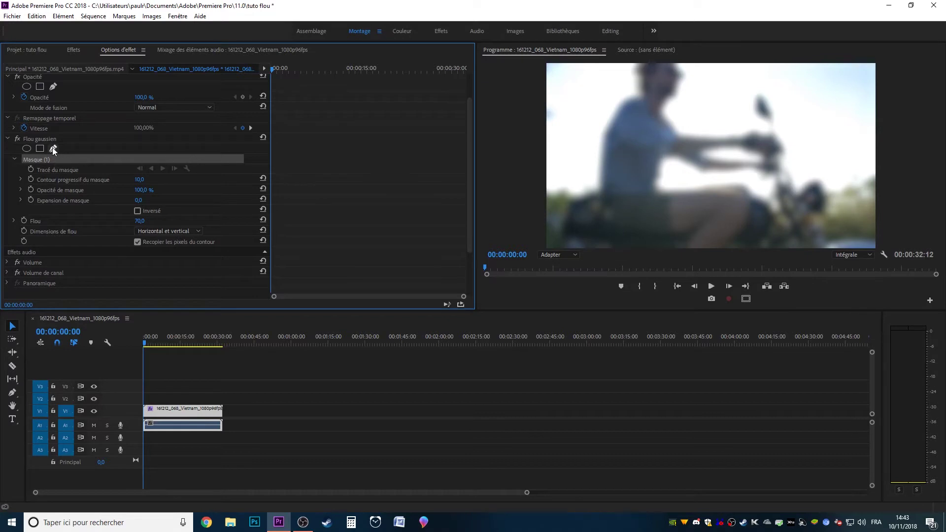
pyautogui.click(615, 135)
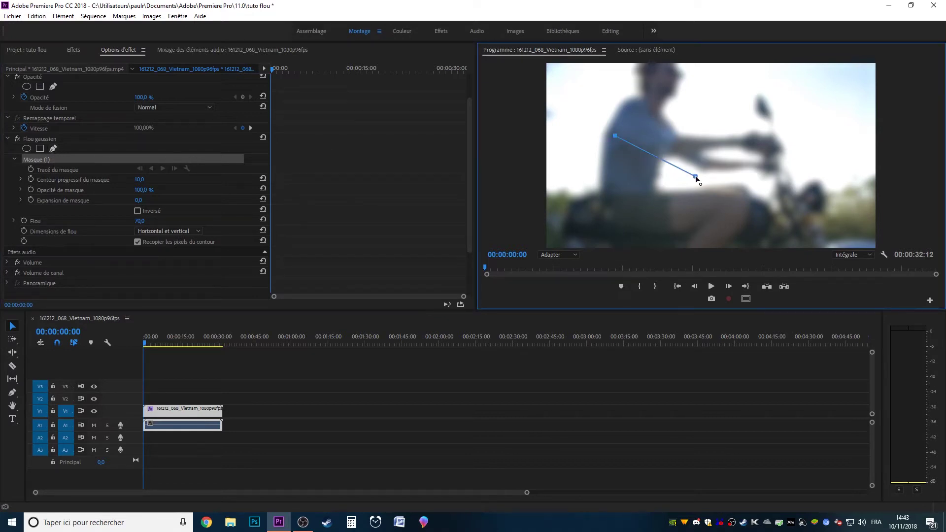
pyautogui.click(767, 127)
pyautogui.click(603, 112)
pyautogui.click(615, 136)
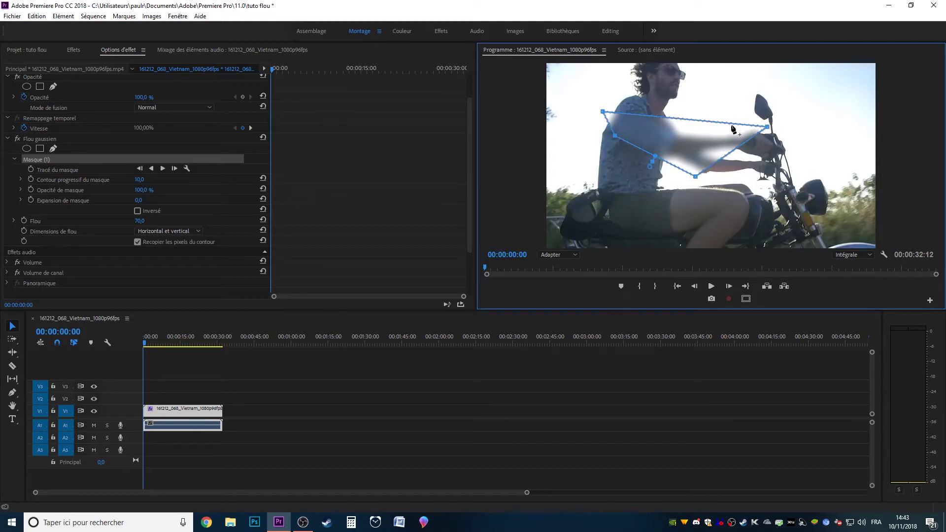
pyautogui.press('Delete')
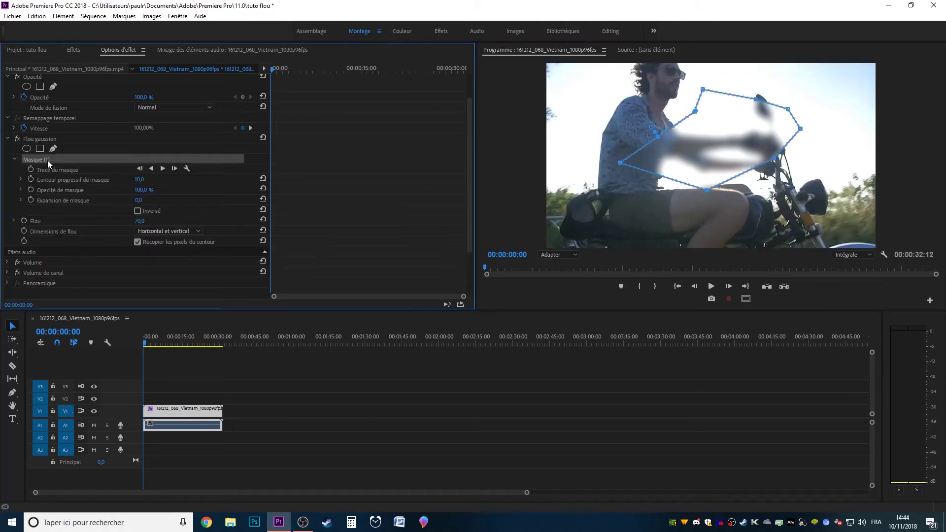
pyautogui.press('Delete')
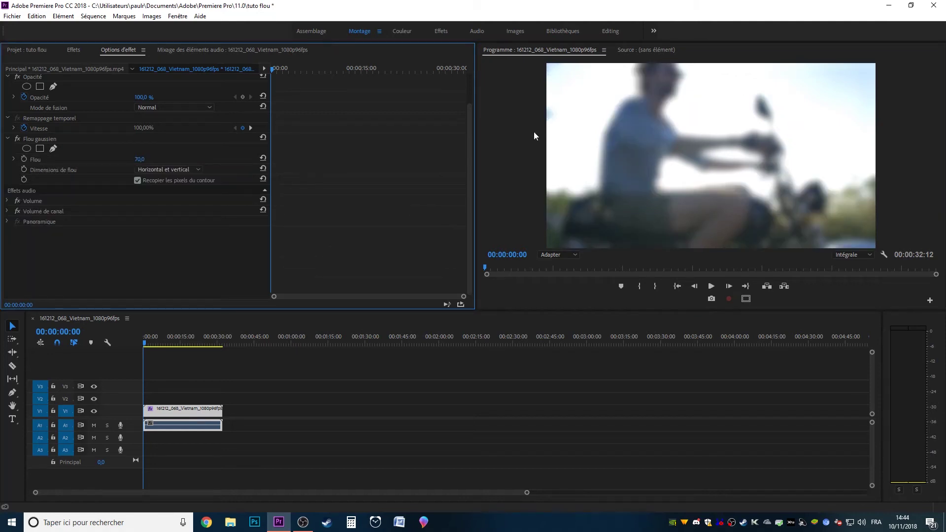
# Step: Add an elliptical mask to the Flou gaussien effect, make it roughly circular and place it over the rider's torso
pyautogui.click(26, 148)
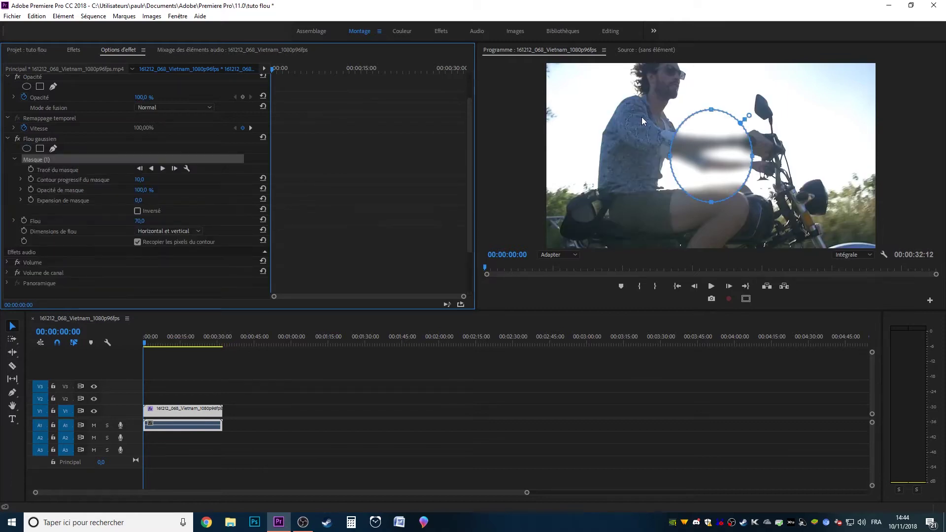
pyautogui.moveTo(730, 133); pyautogui.dragTo(696, 83)
pyautogui.moveTo(616, 85); pyautogui.dragTo(626, 156)
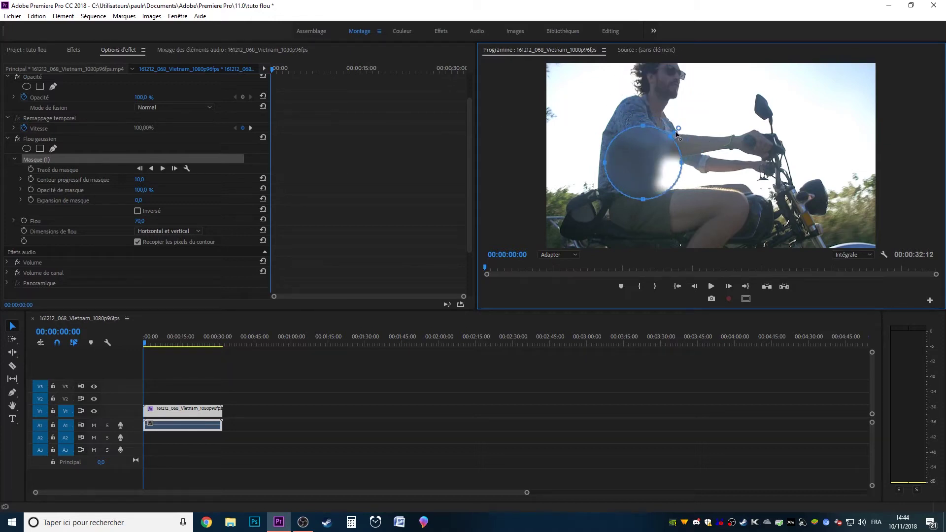
pyautogui.moveTo(676, 132); pyautogui.dragTo(707, 99)
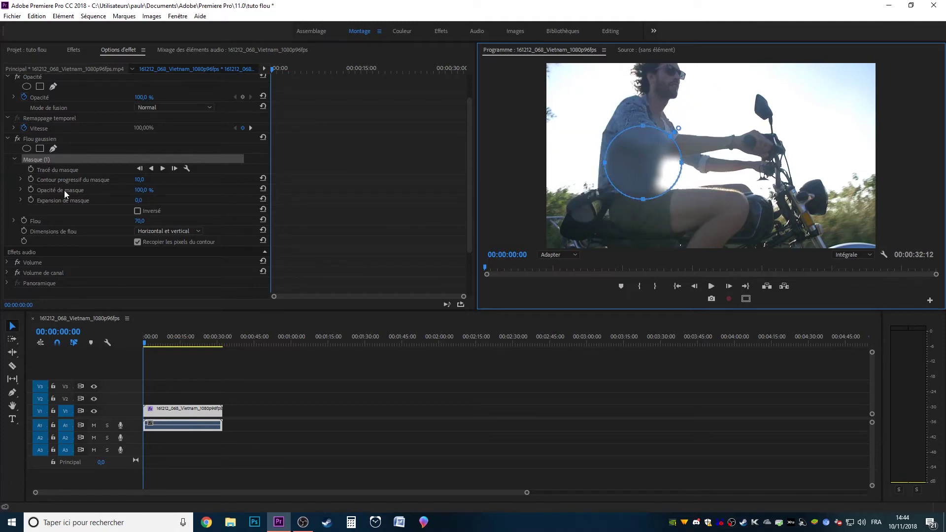
# Step: Try a wider feather on the elliptical mask, and set its Contour progressif du masque to 0
pyautogui.click(64, 193)
pyautogui.click(96, 180)
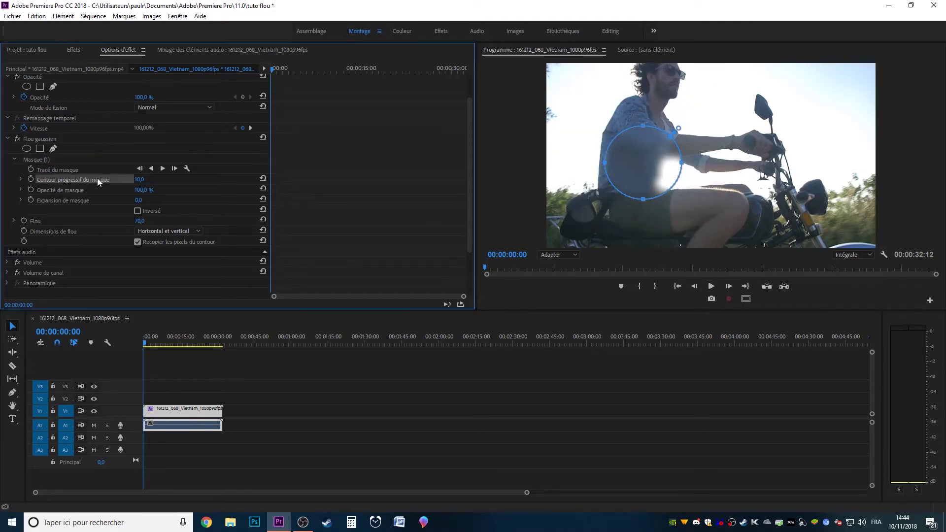
pyautogui.moveTo(680, 130); pyautogui.dragTo(706, 135)
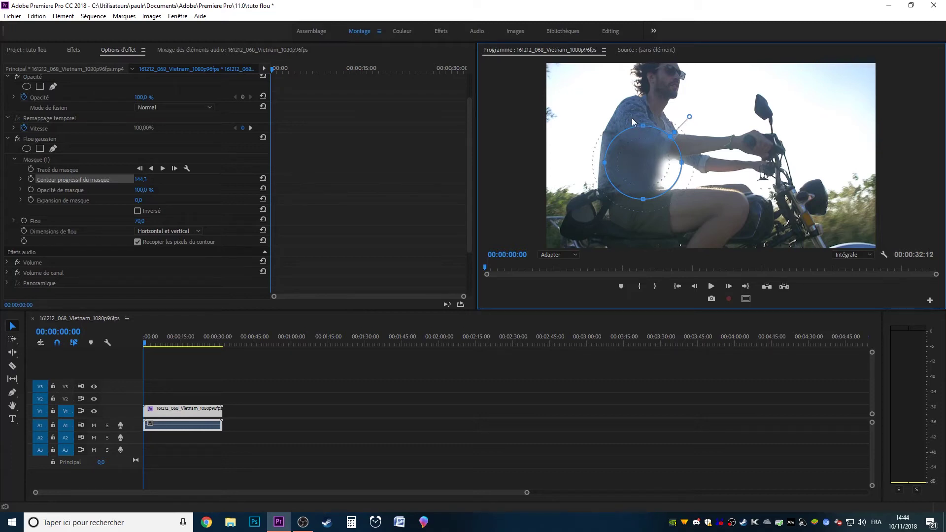
pyautogui.moveTo(689, 114); pyautogui.dragTo(682, 124)
pyautogui.click(148, 179)
pyautogui.write('0')
pyautogui.press('Return')
# Step: Move the elliptical blur mask over the rider's head and scrub the start of the clip to check it
pyautogui.moveTo(669, 178); pyautogui.dragTo(665, 79)
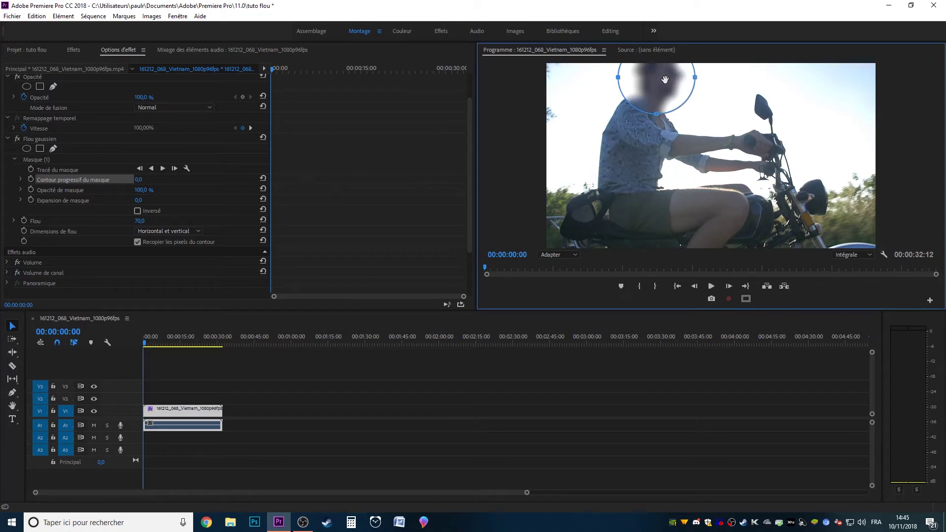
pyautogui.moveTo(169, 344); pyautogui.dragTo(136, 341)
pyautogui.click(217, 372)
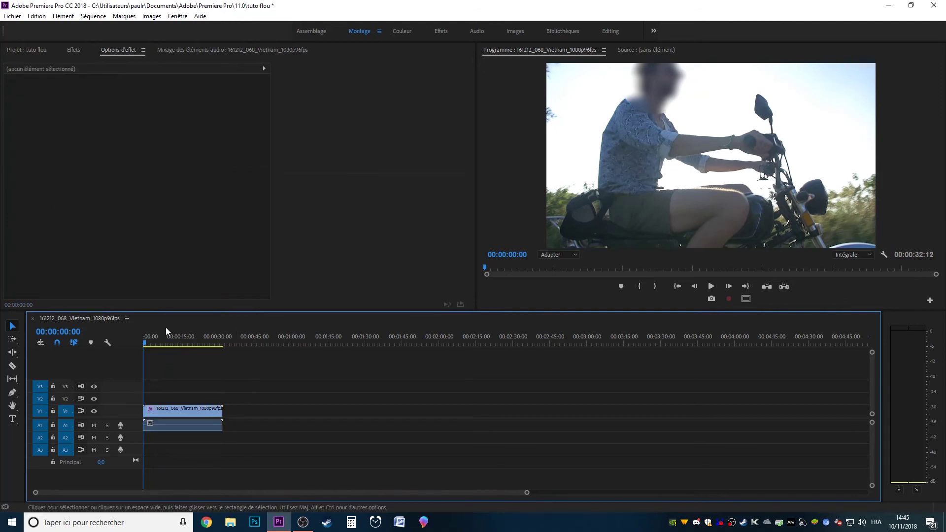
# Step: Track the clip's blur mask forward from the first frame and stop the tracking at 00:00:07:08
pyautogui.click(193, 408)
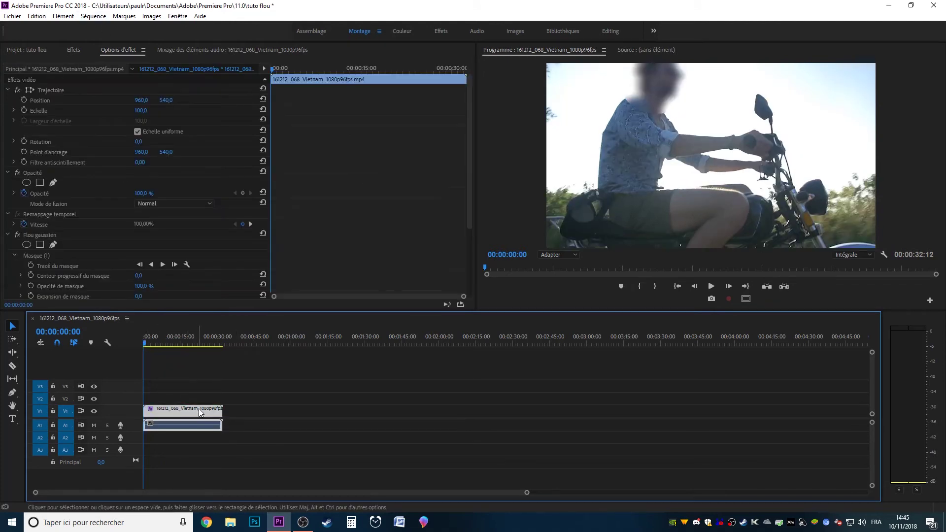
pyautogui.click(163, 265)
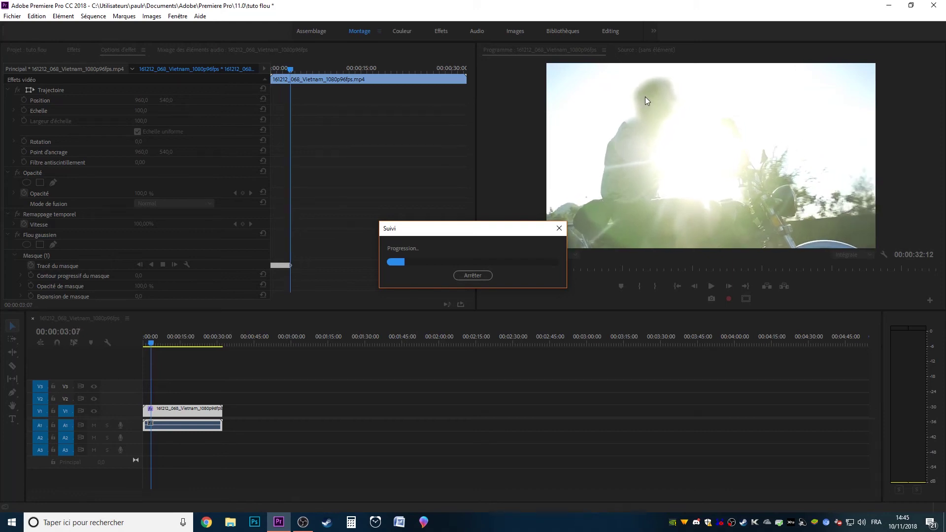
pyautogui.click(284, 266)
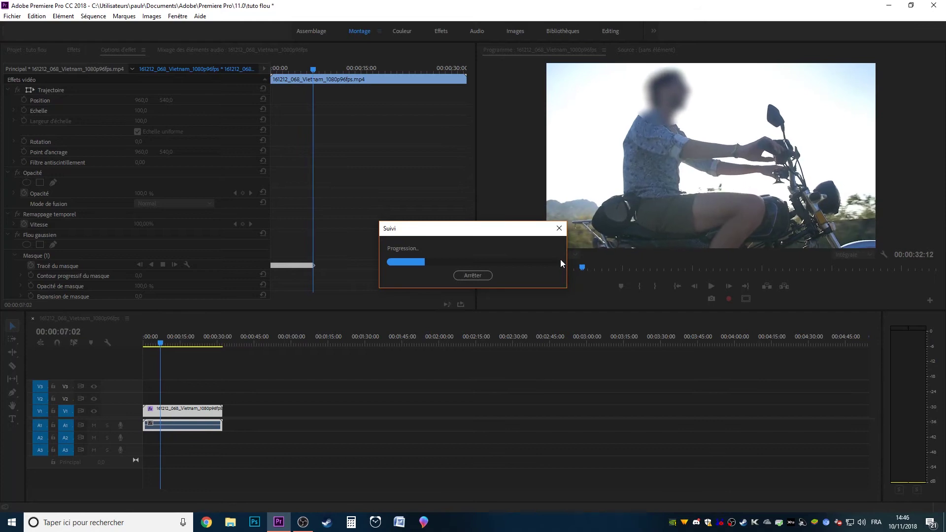
pyautogui.click(477, 275)
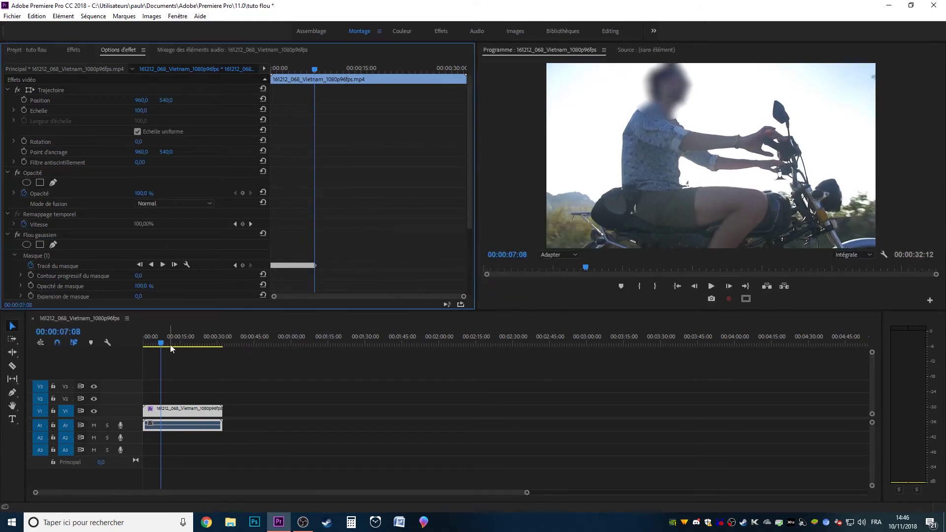
# Step: Return to the clip's start and examine the mask path keyframes up close, stepping through them frame by frame
pyautogui.moveTo(169, 344); pyautogui.dragTo(55, 345)
pyautogui.moveTo(463, 296); pyautogui.dragTo(347, 292)
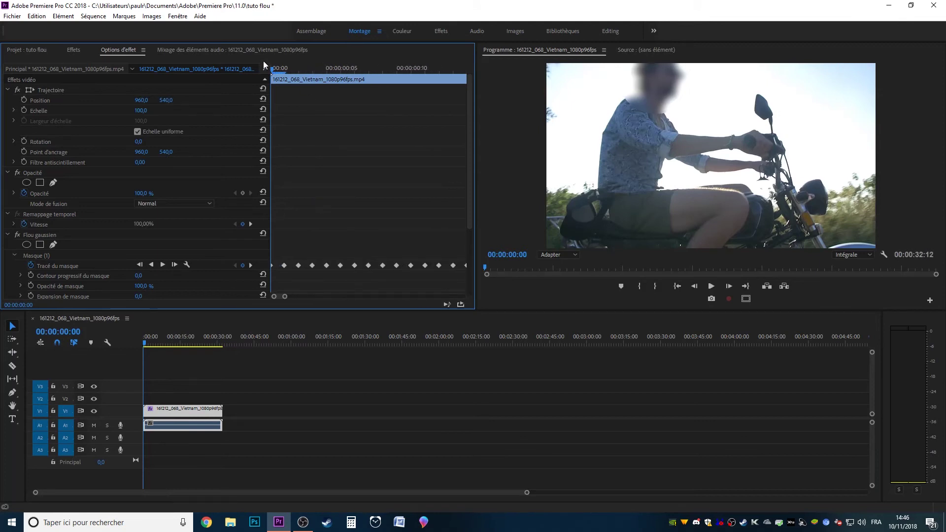
pyautogui.press('Right')
pyautogui.press('Right')
pyautogui.press('Right')
pyautogui.press('Right')
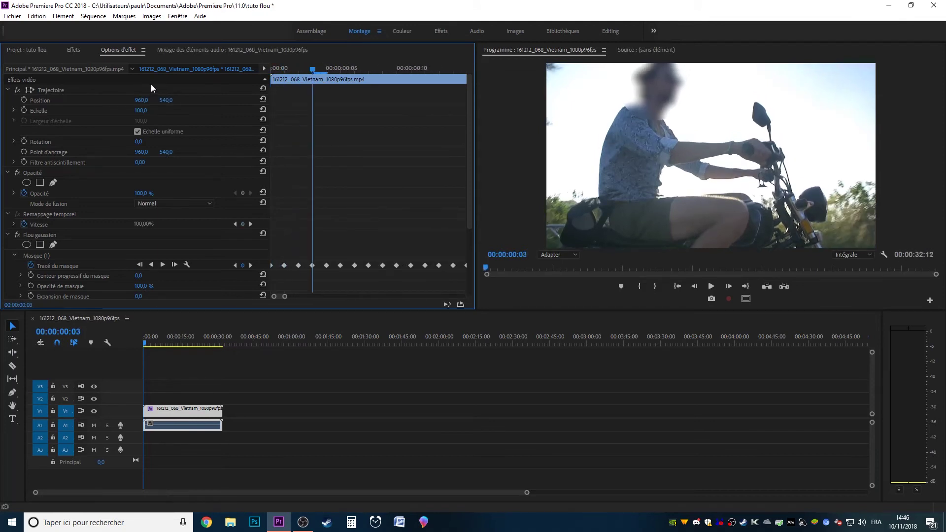
pyautogui.press('Right')
pyautogui.press('Right')
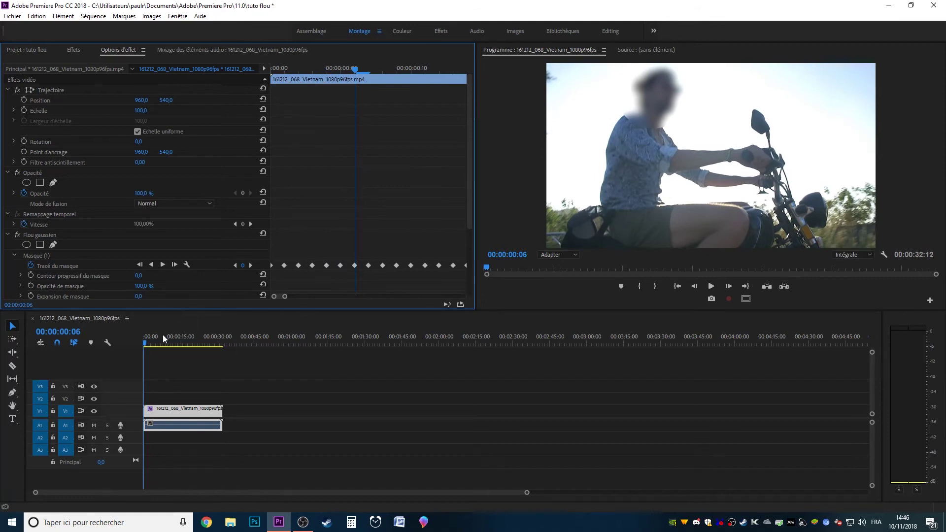
# Step: Play the clip from its first frame to check how the tracked blur follows the rider's head, and return to the start
pyautogui.moveTo(163, 335); pyautogui.dragTo(78, 321)
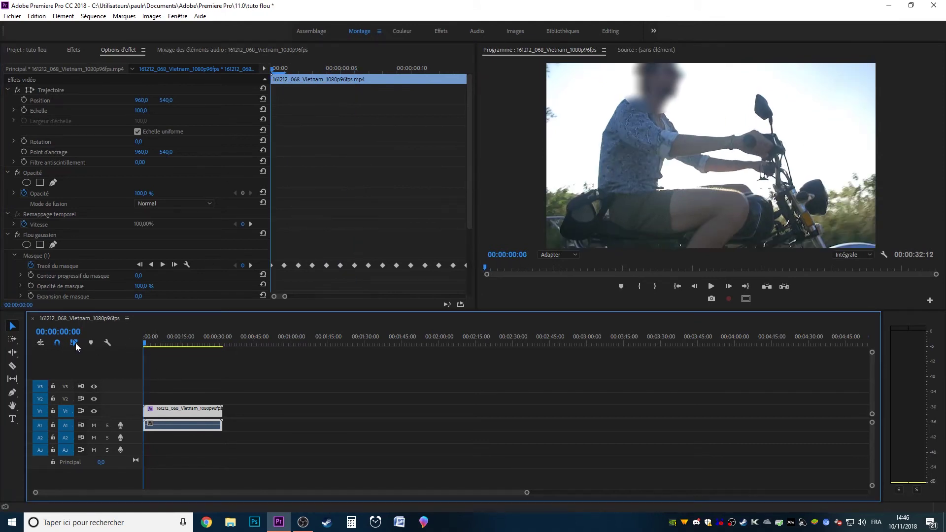
pyautogui.press('space')
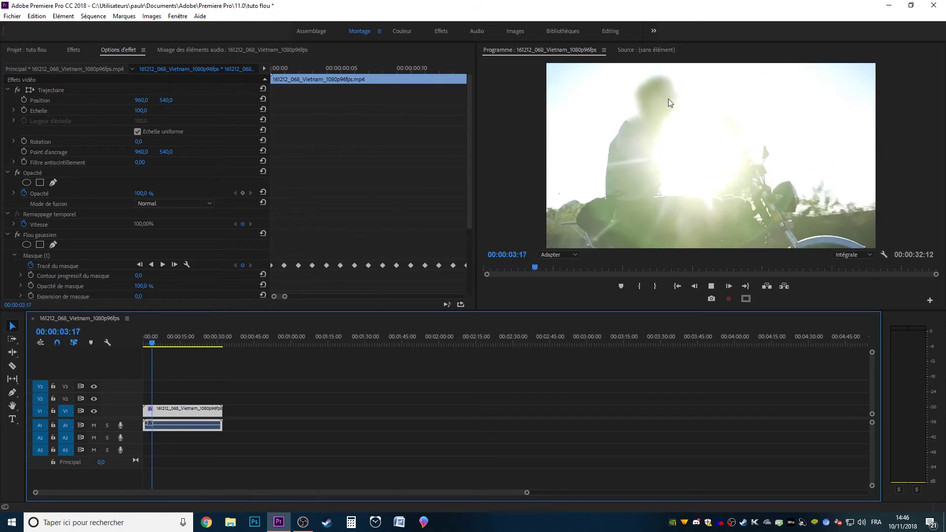
pyautogui.press('space')
pyautogui.moveTo(156, 341); pyautogui.dragTo(140, 332)
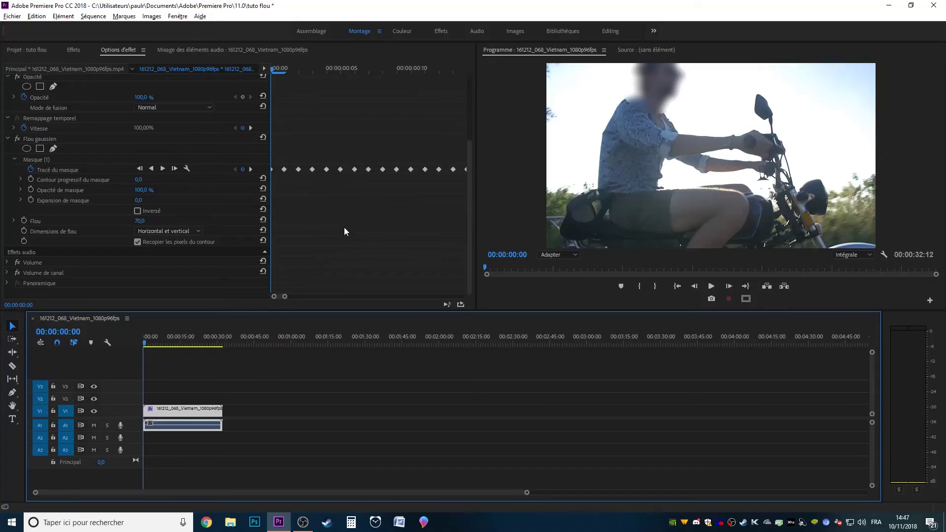
# Step: Display the full span of Tracé du masque keyframes in the effect timeline and remove all of them
pyautogui.moveTo(285, 296); pyautogui.dragTo(380, 296)
pyautogui.scroll(3, 345, 163)
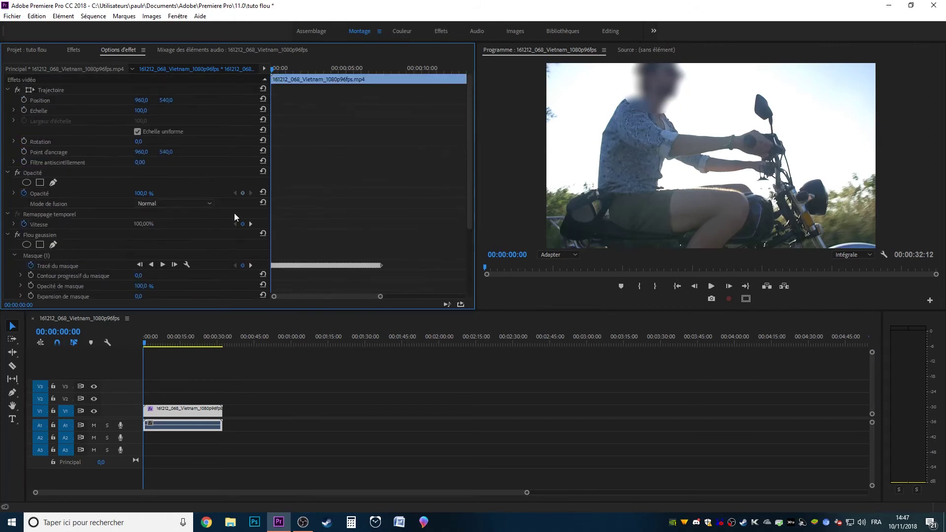
pyautogui.scroll(-1, 423, 252)
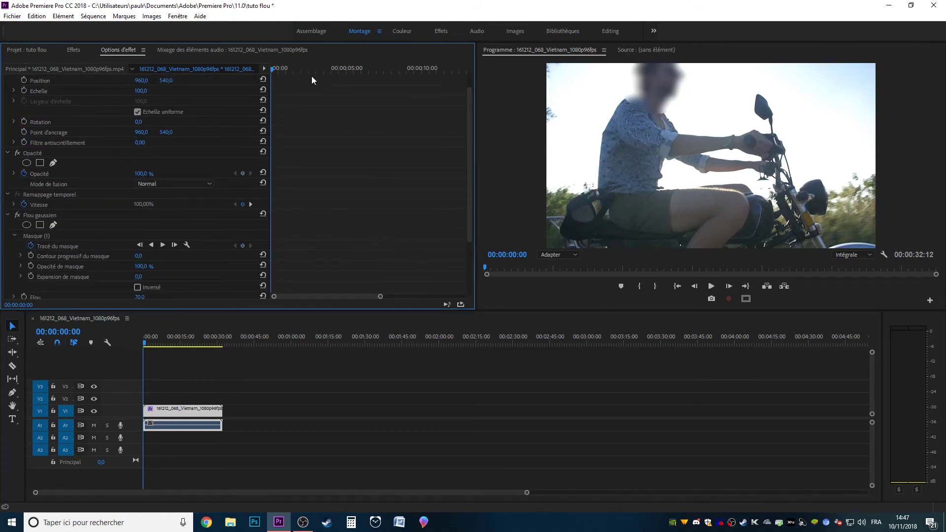
# Step: Centre the blur mask over the rider's head at 00:00:04:22, track it backward and stop the tracking at 00:00:03:19
pyautogui.moveTo(317, 69); pyautogui.dragTo(346, 70)
pyautogui.click(663, 96)
pyautogui.click(44, 236)
pyautogui.moveTo(653, 91); pyautogui.dragTo(657, 116)
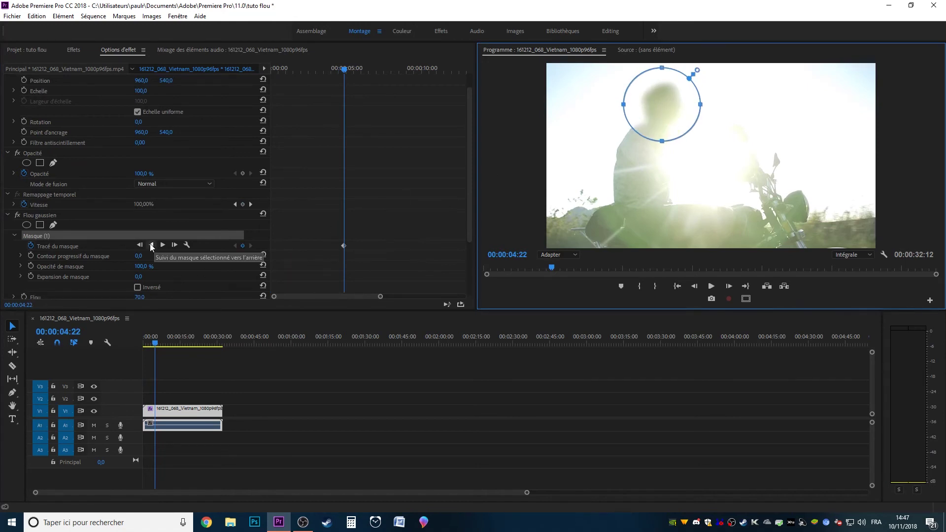
pyautogui.click(151, 245)
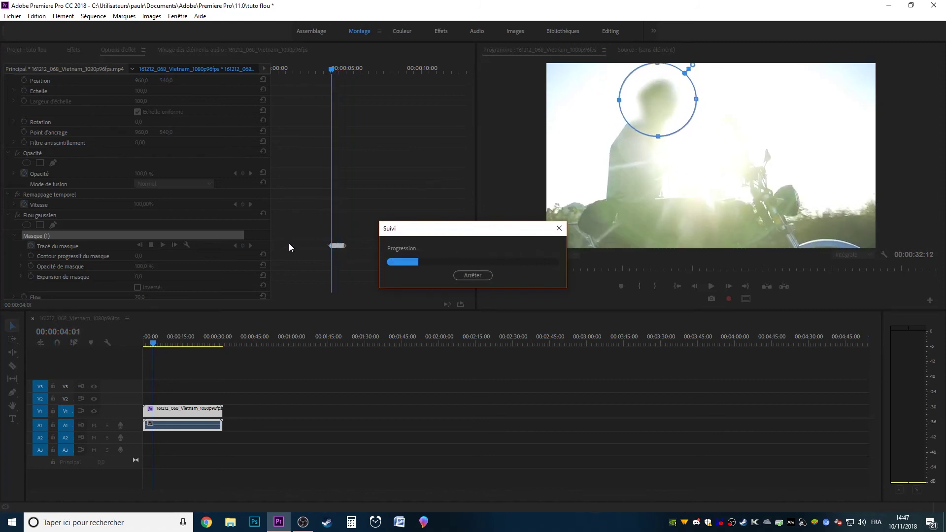
pyautogui.click(472, 276)
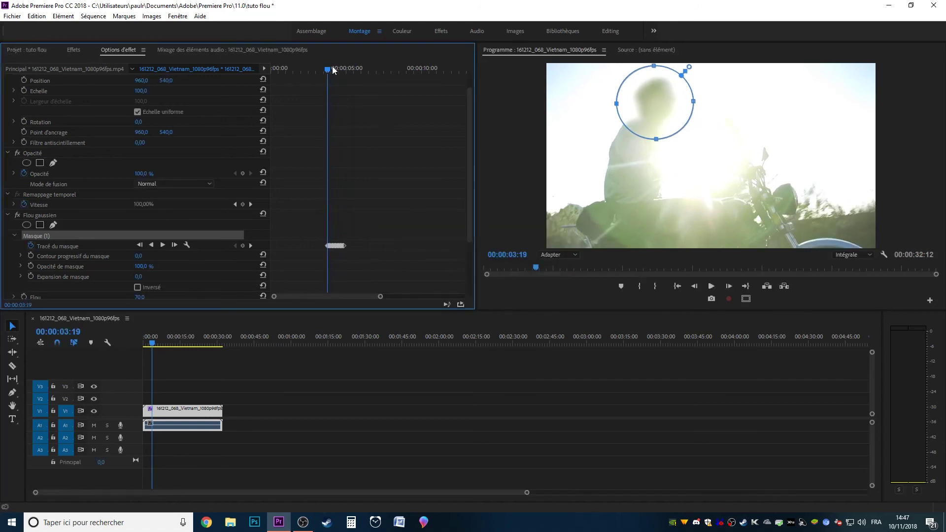
# Step: Play back the backward-tracked section to check the blur, and delete its Tracé du masque keyframes
pyautogui.press('space')
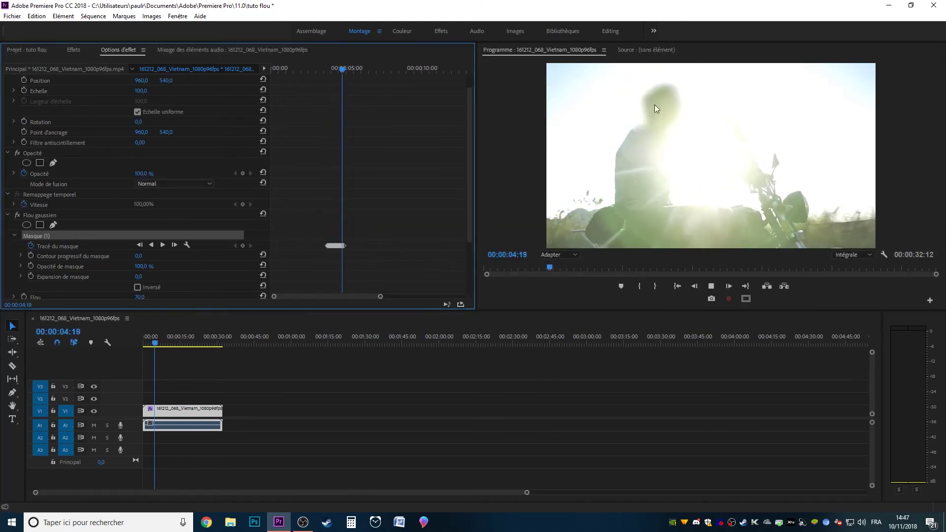
pyautogui.moveTo(347, 196); pyautogui.dragTo(306, 202)
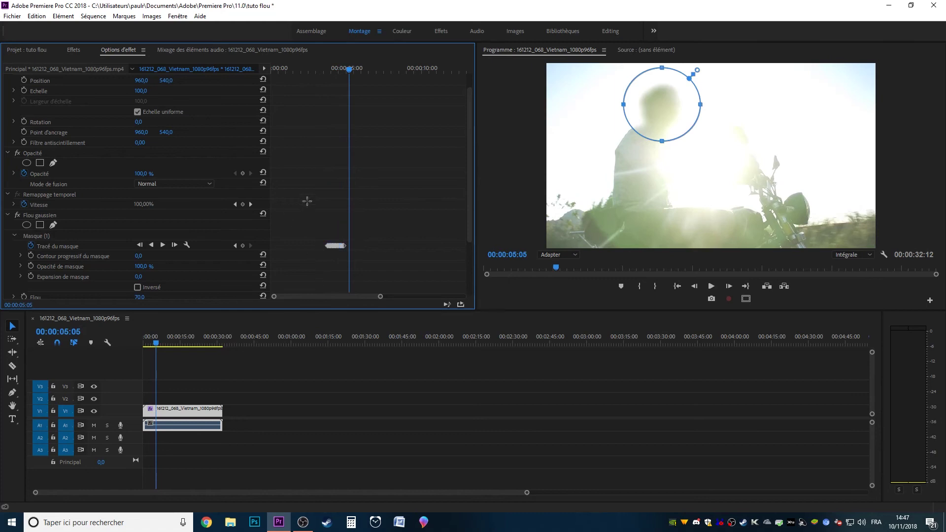
pyautogui.press('Delete')
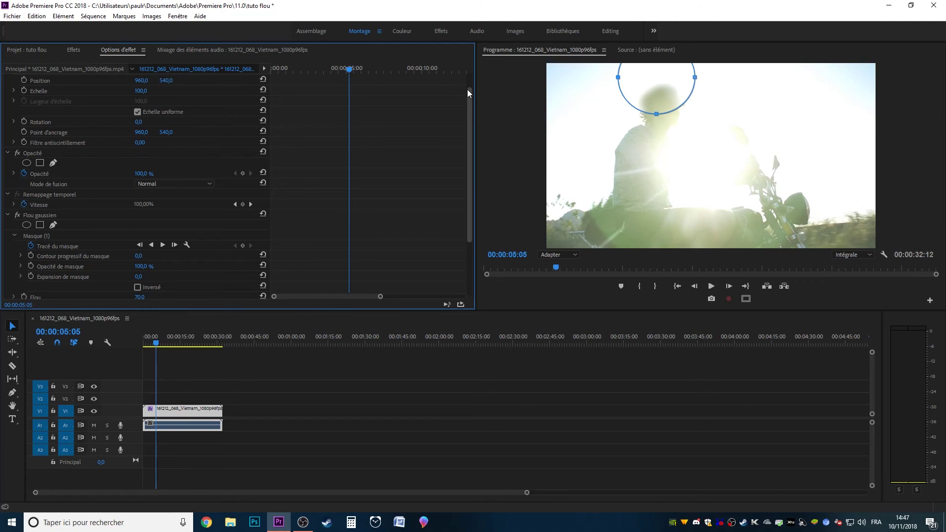
# Step: Reposition the mask over the rider's head at 00:00:05:05, and delete Masque (1) from the Flou gaussien effect
pyautogui.moveTo(673, 81); pyautogui.dragTo(678, 108)
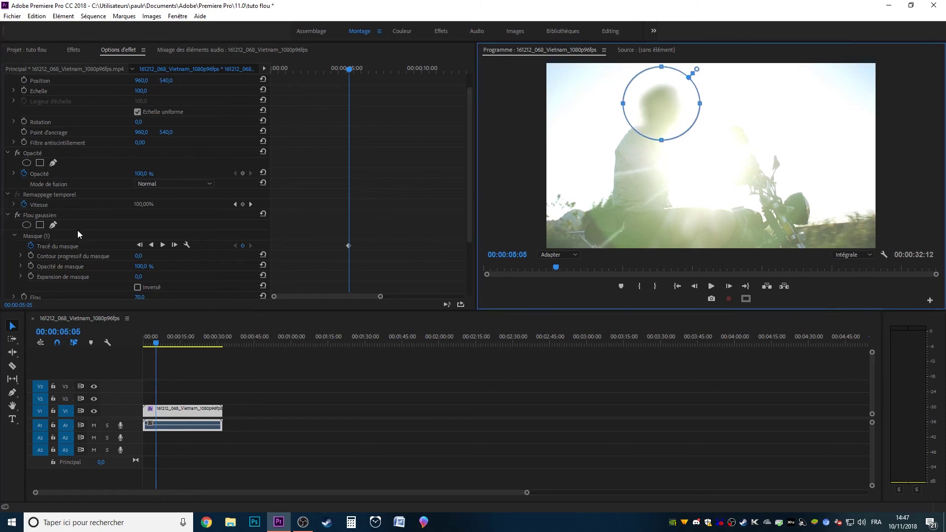
pyautogui.click(49, 235)
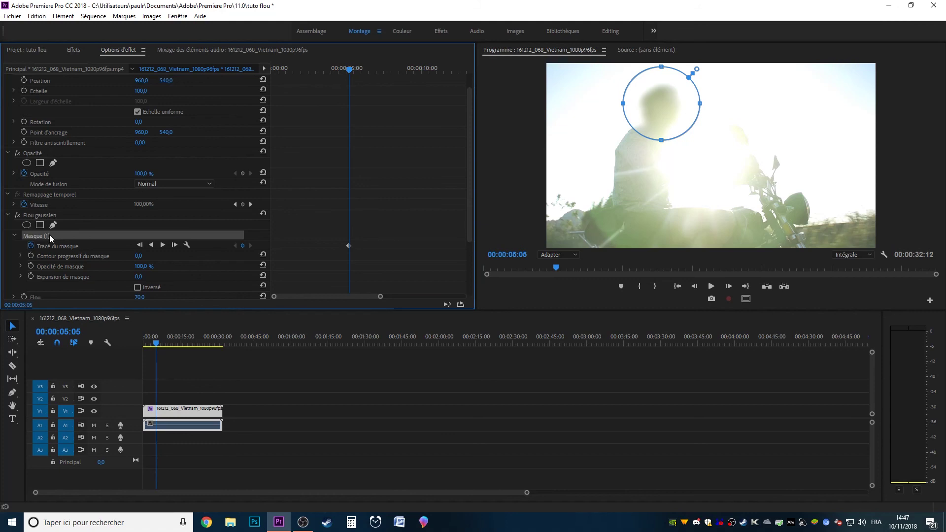
pyautogui.press('Delete')
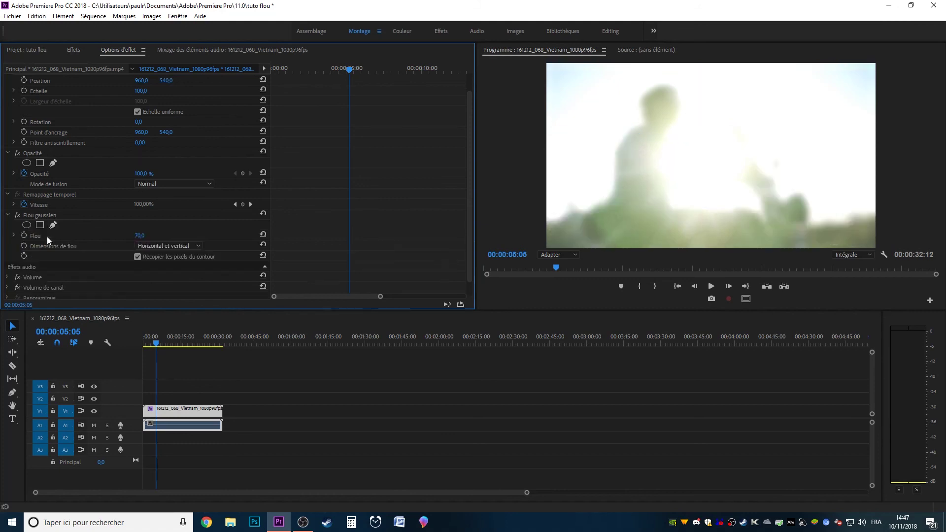